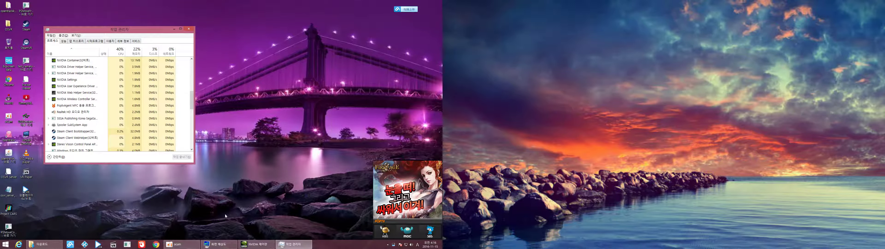
- Close Task Manager and compare the resolutions offered by Windows Screen Resolution and NVIDIA Control Panel, highlighting 7680 × 4320 (4.00x)
{"action": "left_click", "coordinate": [189, 29]}
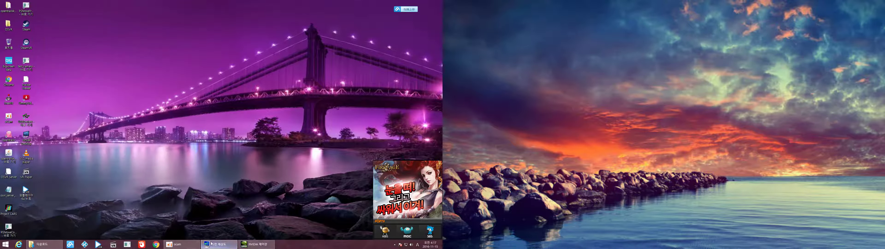
{"action": "left_click", "coordinate": [220, 244]}
{"action": "left_click", "coordinate": [255, 245]}
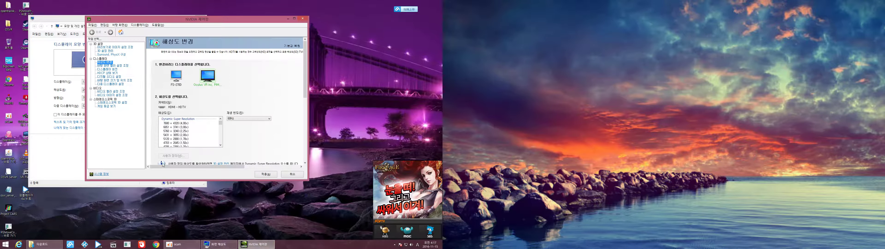
{"action": "left_click", "coordinate": [220, 244]}
{"action": "left_click", "coordinate": [113, 90]}
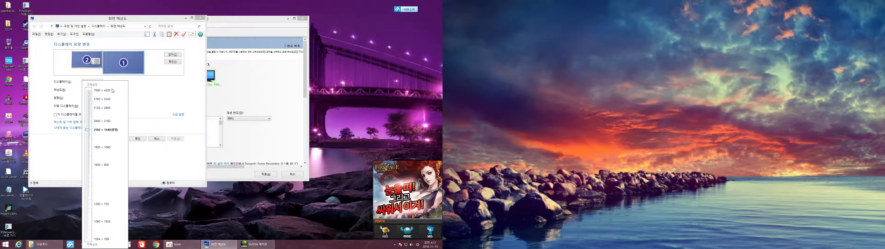
{"action": "left_click", "coordinate": [194, 90]}
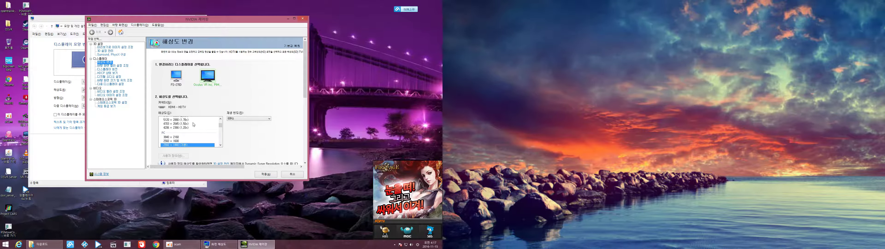
{"action": "left_click_drag", "start_coordinate": [221, 126], "coordinate": [220, 121]}
{"action": "left_click", "coordinate": [184, 124]}
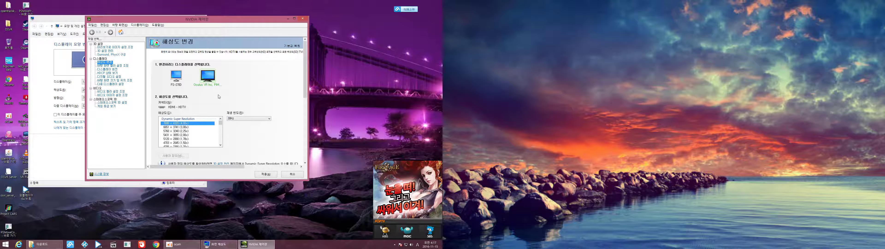
- Examine the resolutions available for display 1 in the Windows Screen Resolution settings
{"action": "left_click", "coordinate": [48, 174]}
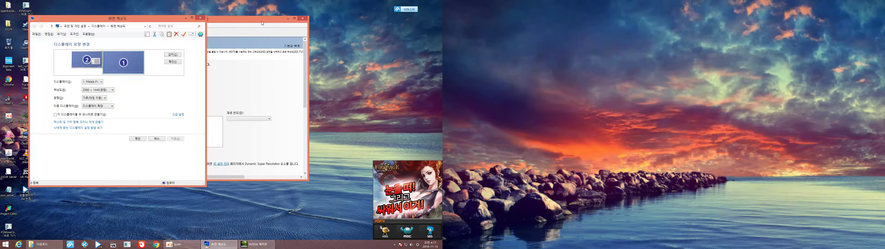
{"action": "left_click", "coordinate": [269, 18]}
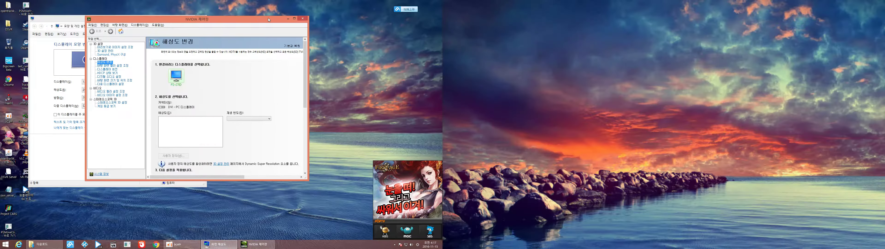
{"action": "left_click", "coordinate": [74, 18]}
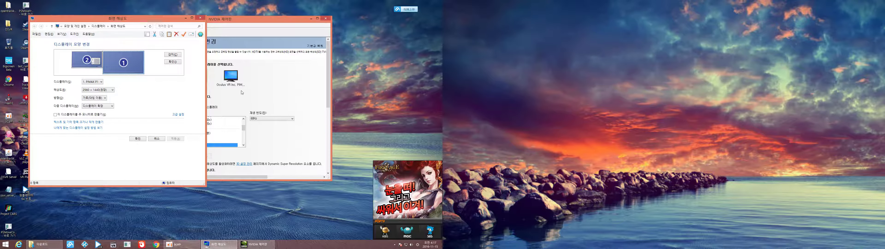
{"action": "left_click", "coordinate": [112, 90]}
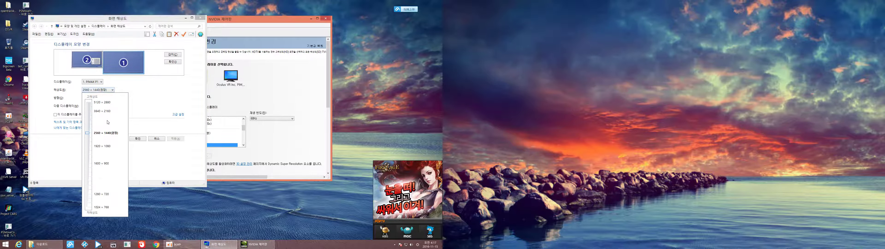
- Examine the Oculus VR display's Dynamic Super Resolution options in NVIDIA Control Panel, highlight 5120 × 2880, and close it without applying changes
{"action": "left_click", "coordinate": [309, 80]}
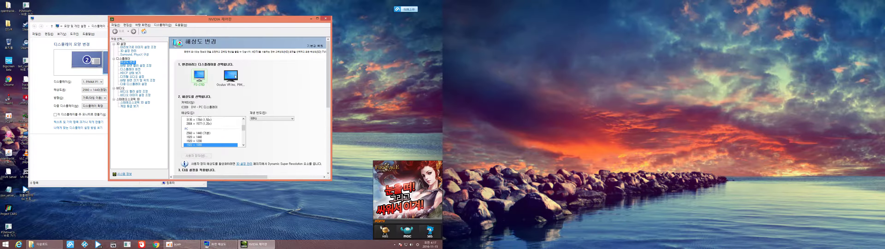
{"action": "left_click", "coordinate": [232, 76]}
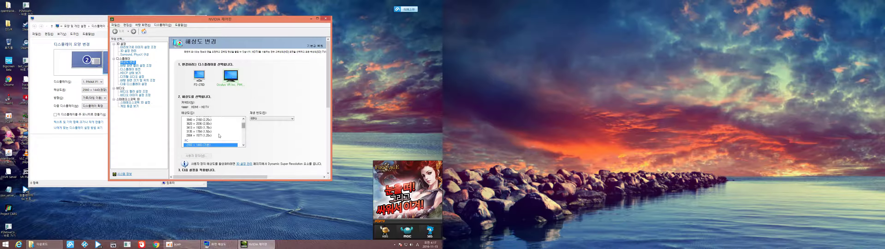
{"action": "left_click", "coordinate": [210, 135]}
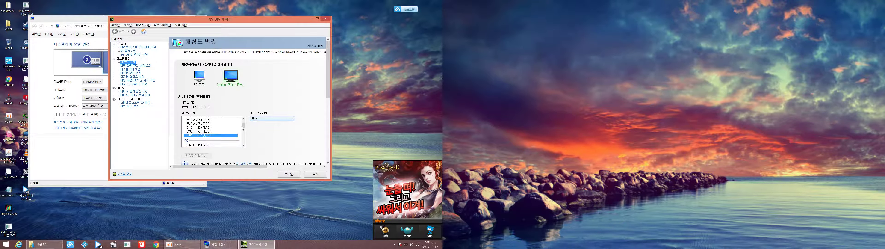
{"action": "left_click_drag", "start_coordinate": [243, 128], "coordinate": [242, 125]}
{"action": "left_click", "coordinate": [214, 142]}
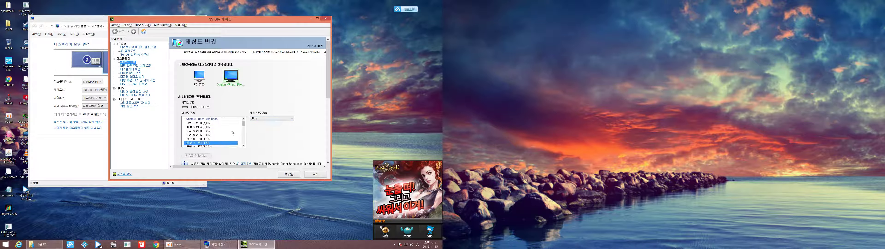
{"action": "left_click_drag", "start_coordinate": [210, 139], "coordinate": [252, 121]}
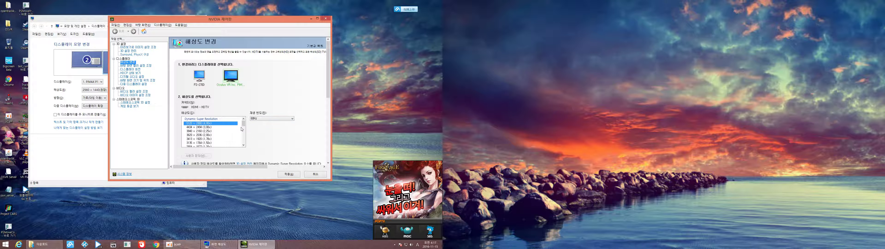
{"action": "left_click", "coordinate": [326, 18]}
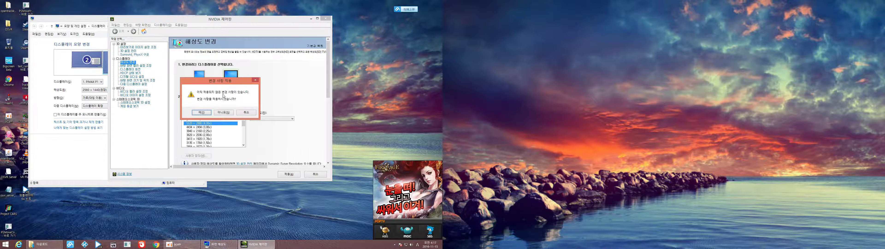
{"action": "left_click", "coordinate": [224, 115]}
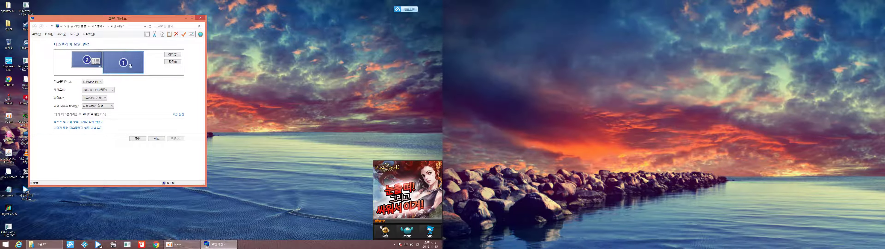
- Set the resolution of display 1 to 5120 × 2880 and keep the changes
{"action": "left_click", "coordinate": [112, 90]}
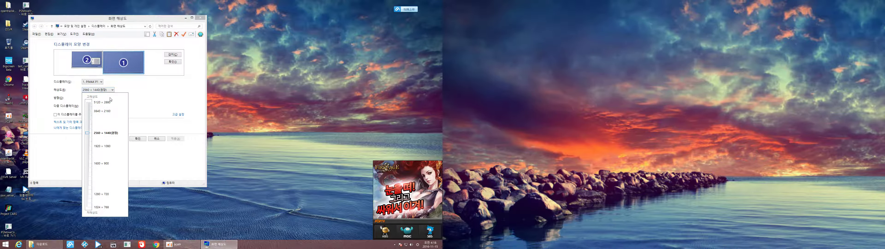
{"action": "left_click", "coordinate": [103, 102]}
{"action": "left_click", "coordinate": [142, 139]}
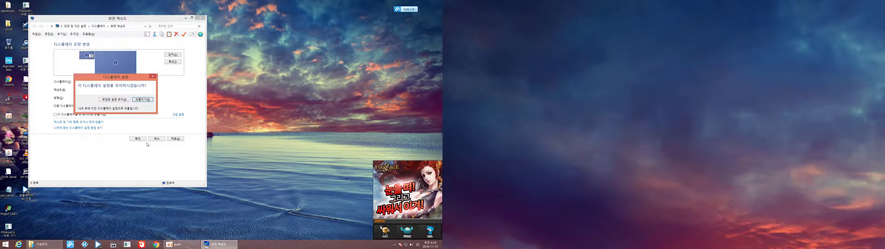
{"action": "left_click", "coordinate": [110, 100]}
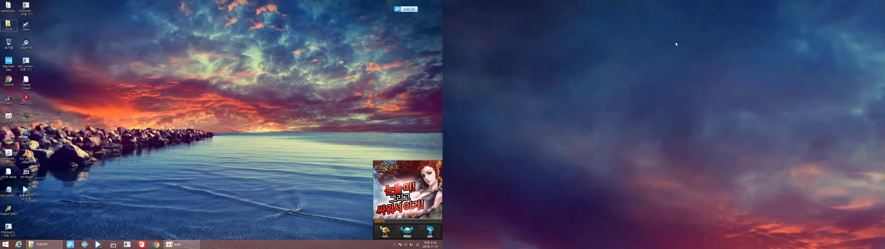
- Reopen the desktop's Screen Resolution settings, set display 1 to 3840 × 2160, and keep the changes
{"action": "right_click", "coordinate": [144, 59]}
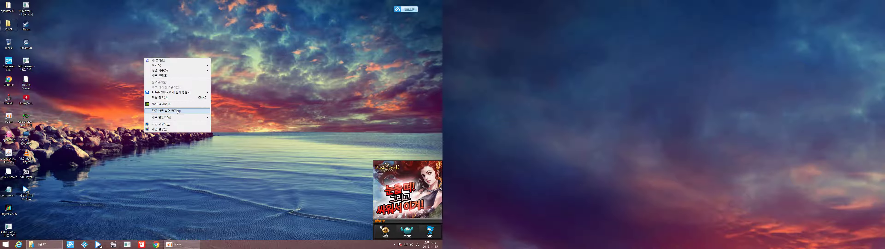
{"action": "left_click", "coordinate": [151, 126]}
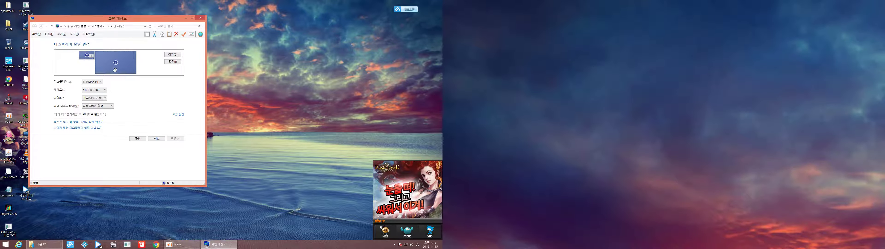
{"action": "left_click", "coordinate": [105, 90]}
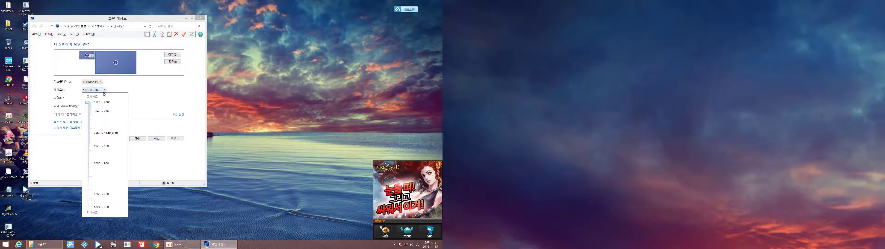
{"action": "left_click", "coordinate": [101, 111]}
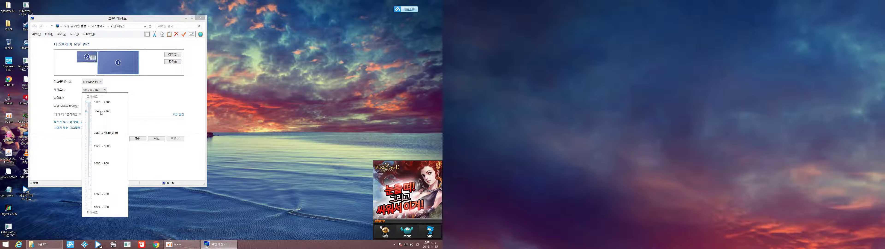
{"action": "left_click", "coordinate": [139, 140]}
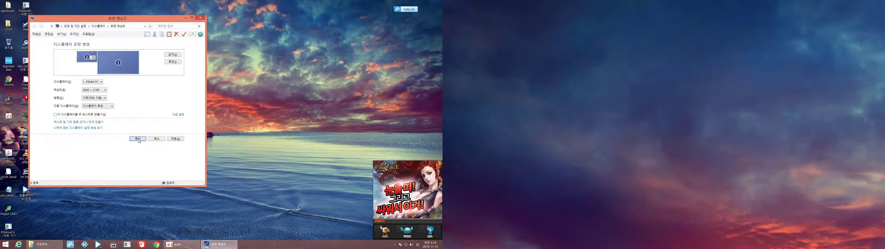
{"action": "left_click", "coordinate": [139, 139]}
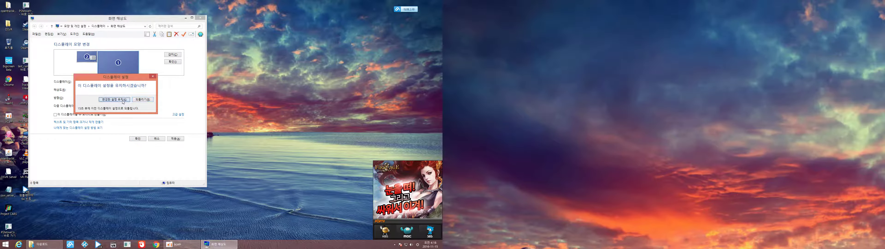
{"action": "left_click", "coordinate": [123, 100]}
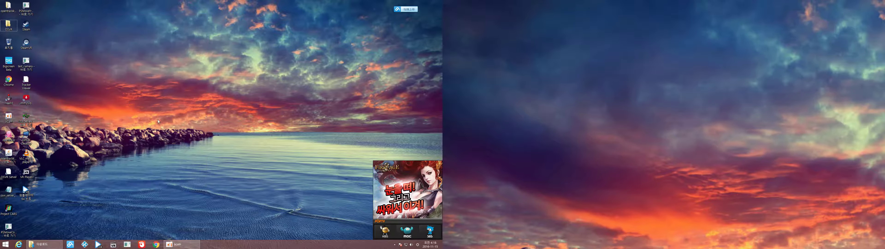
- Launch Daum PotPlayer and open the YouTube website in Chrome
{"action": "left_click", "coordinate": [98, 245]}
{"action": "mouse_move", "coordinate": [165, 247]}
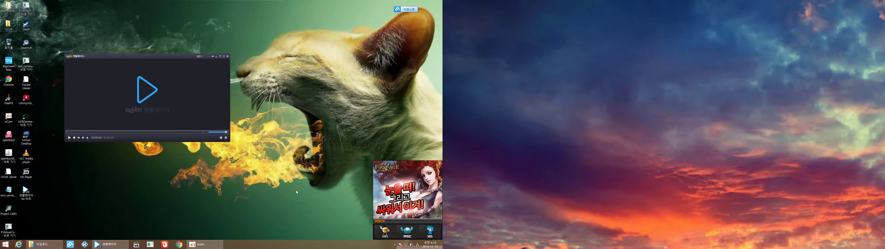
{"action": "left_click", "coordinate": [178, 245]}
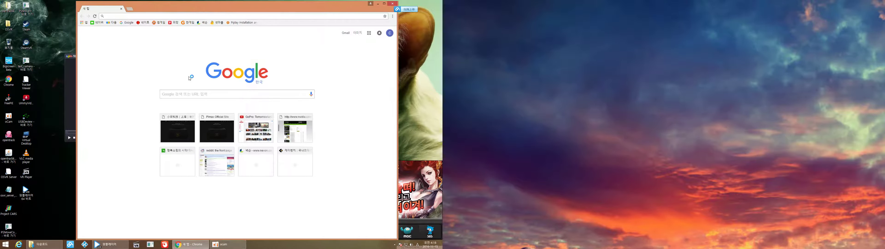
{"action": "left_click", "coordinate": [179, 95]}
{"action": "type", "text": "4"}
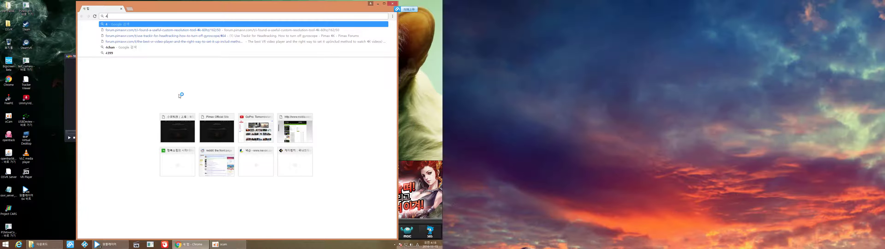
{"action": "type", "text": "k"}
{"action": "key", "text": "BackSpace"}
{"action": "key", "text": "BackSpace"}
{"action": "type", "text": "you"}
{"action": "key", "text": "Return"}
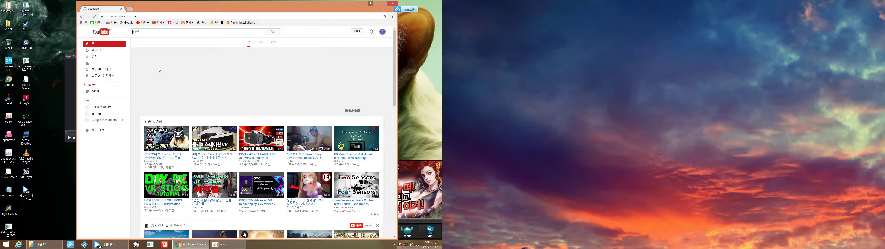
- Search YouTube for "4k" videos
{"action": "left_click", "coordinate": [144, 32]}
{"action": "type", "text": "4k"}
{"action": "key", "text": "Return"}
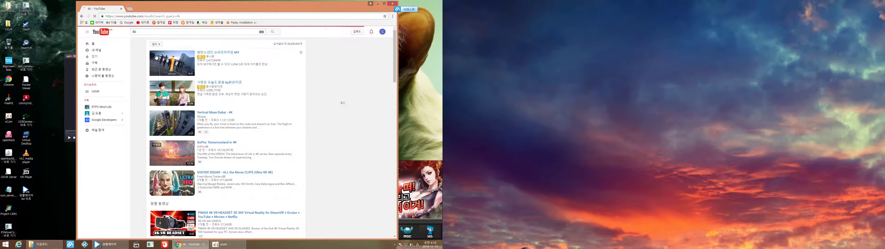
- Preview "Vertical Maze Dubai - 4K" on YouTube, return to the search results, and play that video in PotPlayer
{"action": "left_click", "coordinate": [180, 111]}
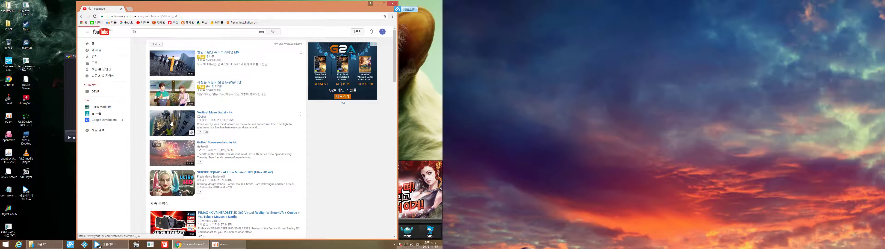
{"action": "left_click_drag", "start_coordinate": [173, 7], "coordinate": [225, 14]}
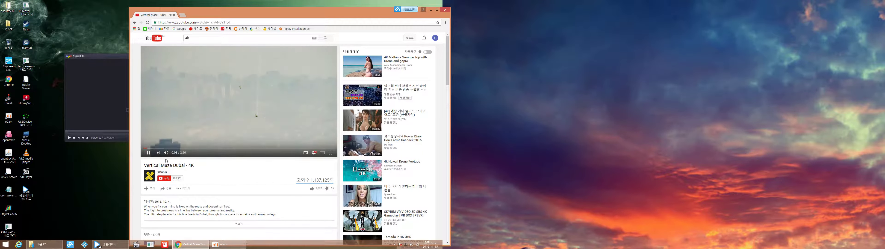
{"action": "left_click", "coordinate": [135, 23]}
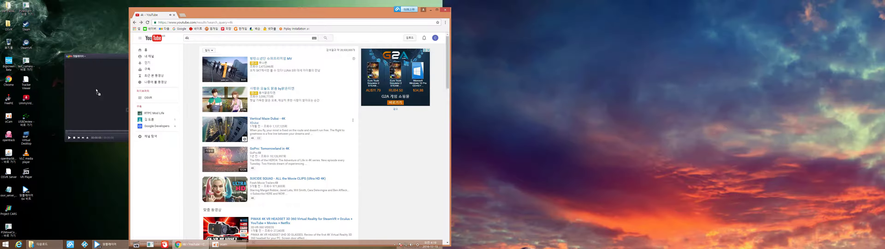
{"action": "left_click_drag", "start_coordinate": [96, 88], "coordinate": [96, 88]}
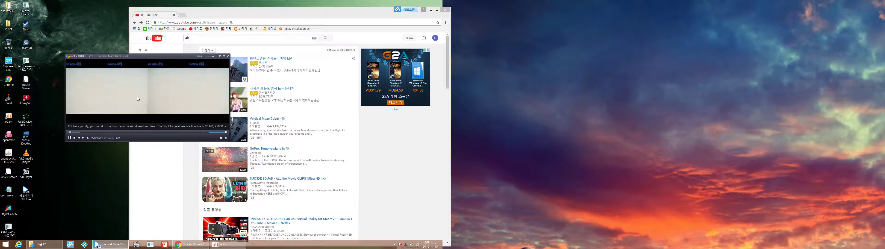
- Quit the floating desktop utility beside the Chrome window and minimize Chrome to uncover the PotPlayer video
{"action": "left_click", "coordinate": [379, 13]}
{"action": "left_click_drag", "start_coordinate": [380, 14], "coordinate": [331, 10]}
{"action": "right_click", "coordinate": [398, 10]}
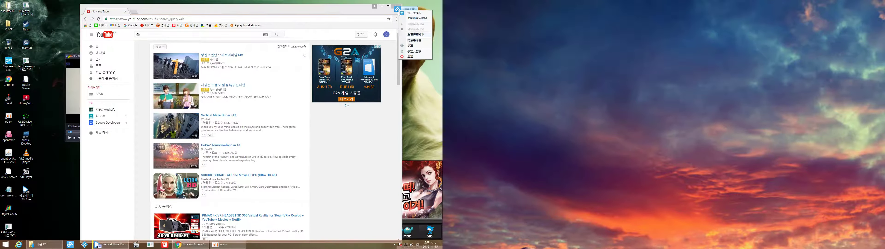
{"action": "left_click", "coordinate": [407, 57]}
{"action": "left_click", "coordinate": [382, 6]}
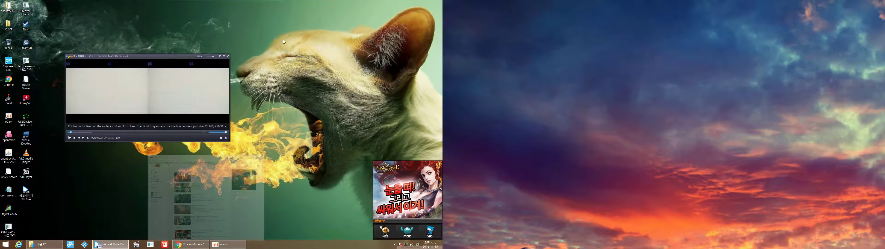
- Check the video's 3D output options and switch its aspect ratio from the custom ratio to the recommended output ratio
{"action": "right_click", "coordinate": [119, 87]}
{"action": "mouse_move", "coordinate": [162, 124]}
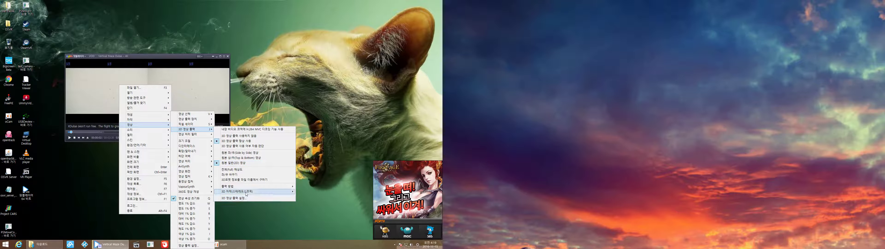
{"action": "mouse_move", "coordinate": [275, 187]}
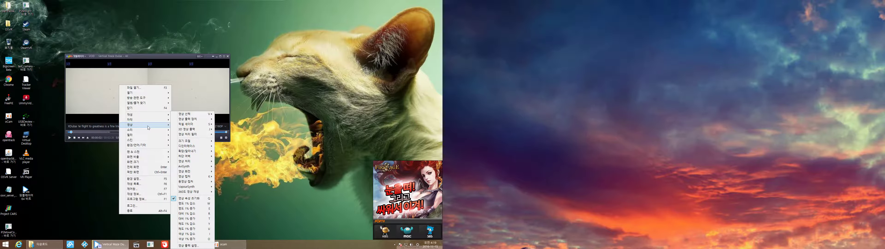
{"action": "mouse_move", "coordinate": [152, 157]}
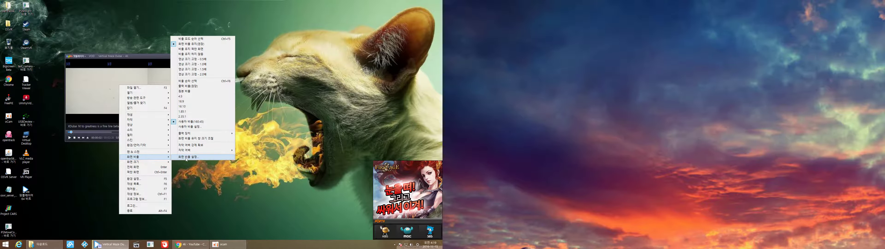
{"action": "left_click", "coordinate": [202, 124]}
- Review the custom aspect ratio's width and height values in PotPlayer and accept them as they are
{"action": "right_click", "coordinate": [131, 92]}
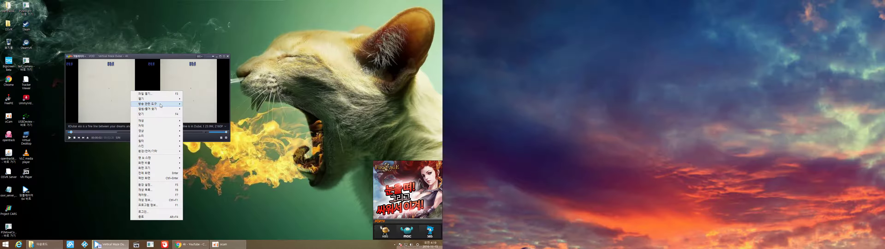
{"action": "mouse_move", "coordinate": [165, 163]}
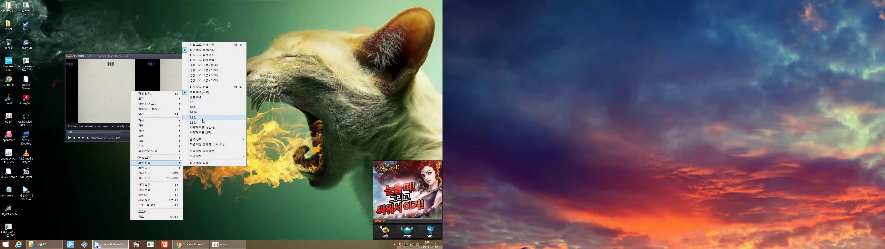
{"action": "left_click", "coordinate": [205, 133]}
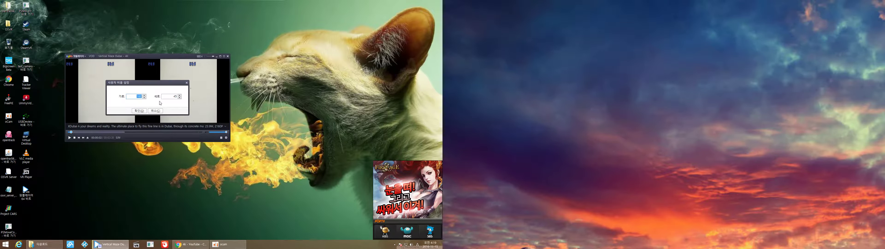
{"action": "left_click", "coordinate": [140, 111]}
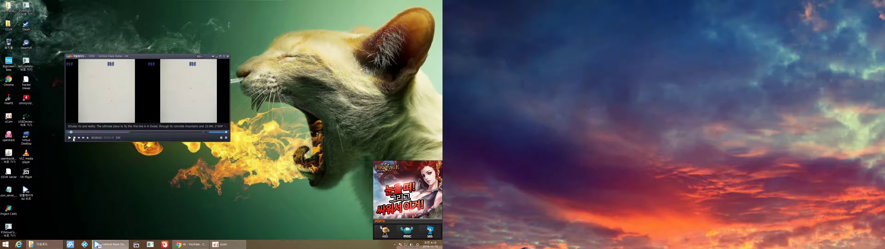
- Stop the Dubai video, restart its playback, and show it full screen
{"action": "double_click", "coordinate": [92, 112]}
{"action": "double_click", "coordinate": [109, 110]}
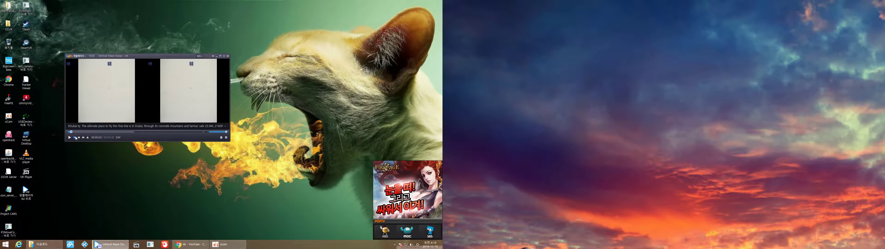
{"action": "left_click", "coordinate": [75, 137]}
{"action": "left_click", "coordinate": [70, 137]}
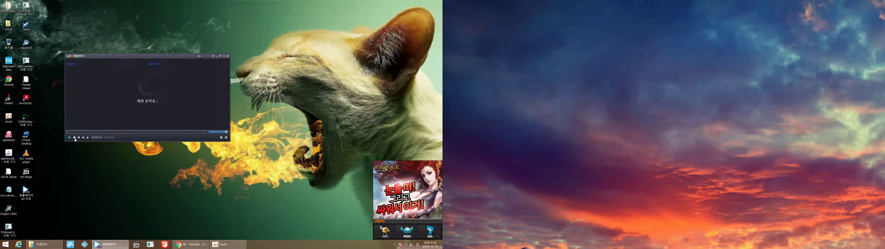
{"action": "double_click", "coordinate": [113, 101]}
- Examine the full aspect ratio settings during full-screen playback and close them without changing anything
{"action": "right_click", "coordinate": [111, 99]}
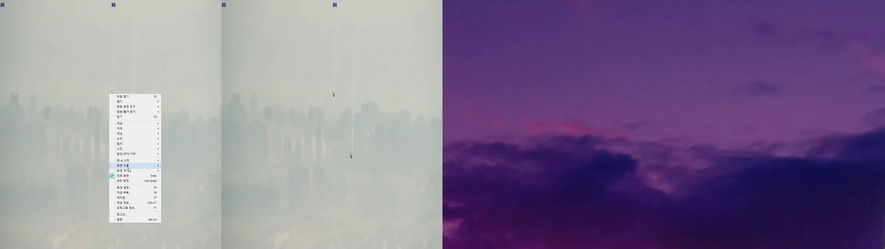
{"action": "mouse_move", "coordinate": [128, 167]}
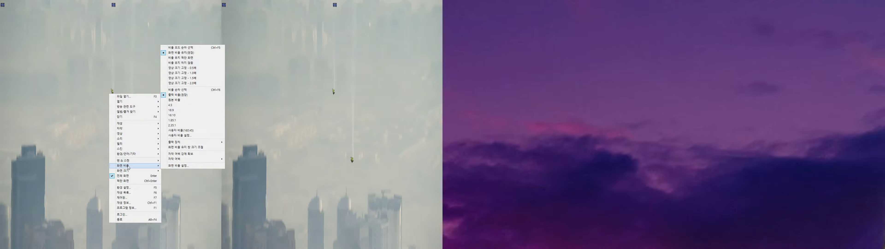
{"action": "left_click", "coordinate": [178, 165]}
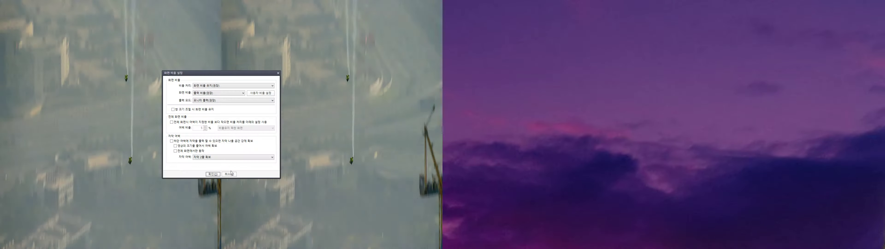
{"action": "left_click", "coordinate": [230, 174]}
- Check the custom ratio's width and height once more over the full-screen video and accept the existing values
{"action": "right_click", "coordinate": [130, 93]}
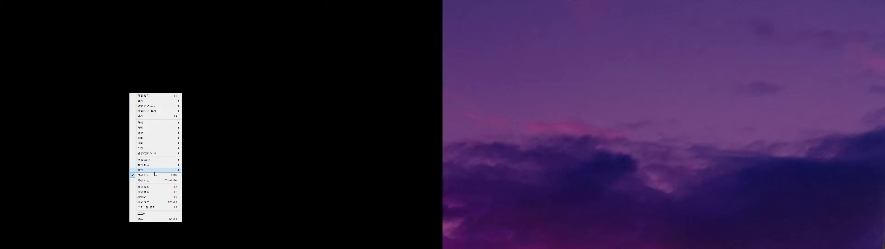
{"action": "mouse_move", "coordinate": [153, 165]}
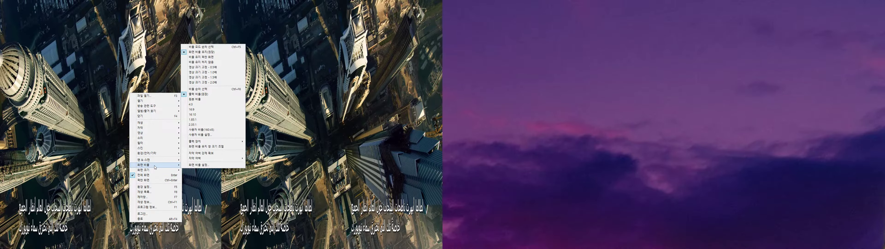
{"action": "left_click", "coordinate": [200, 134]}
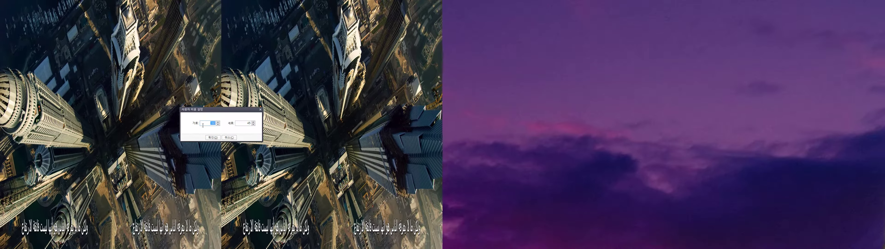
{"action": "key", "text": "Return"}
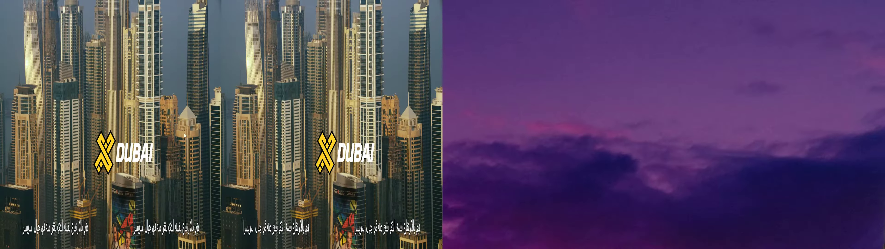
- Leave full-screen playback and close the Dubai video in PotPlayer
{"action": "double_click", "coordinate": [184, 135]}
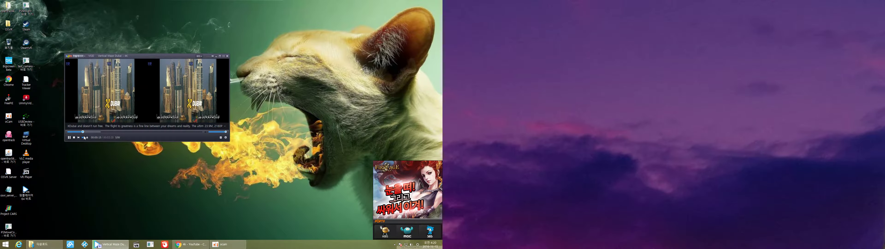
{"action": "key", "text": "F4"}
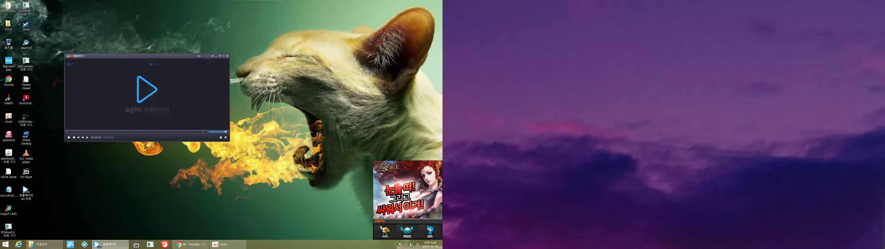